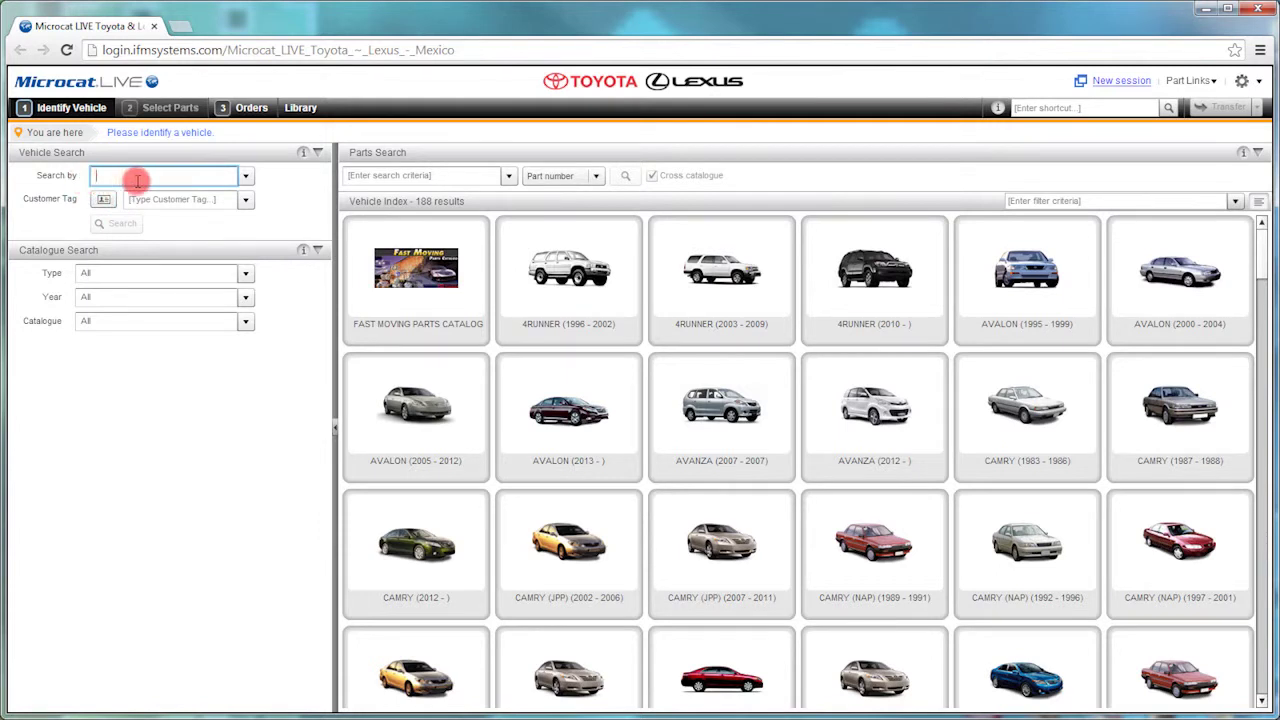
Step: Identify the 2006 Tacoma from the latest VIN and view its accessories and additional info (Large Cab, USA)
click(244, 176)
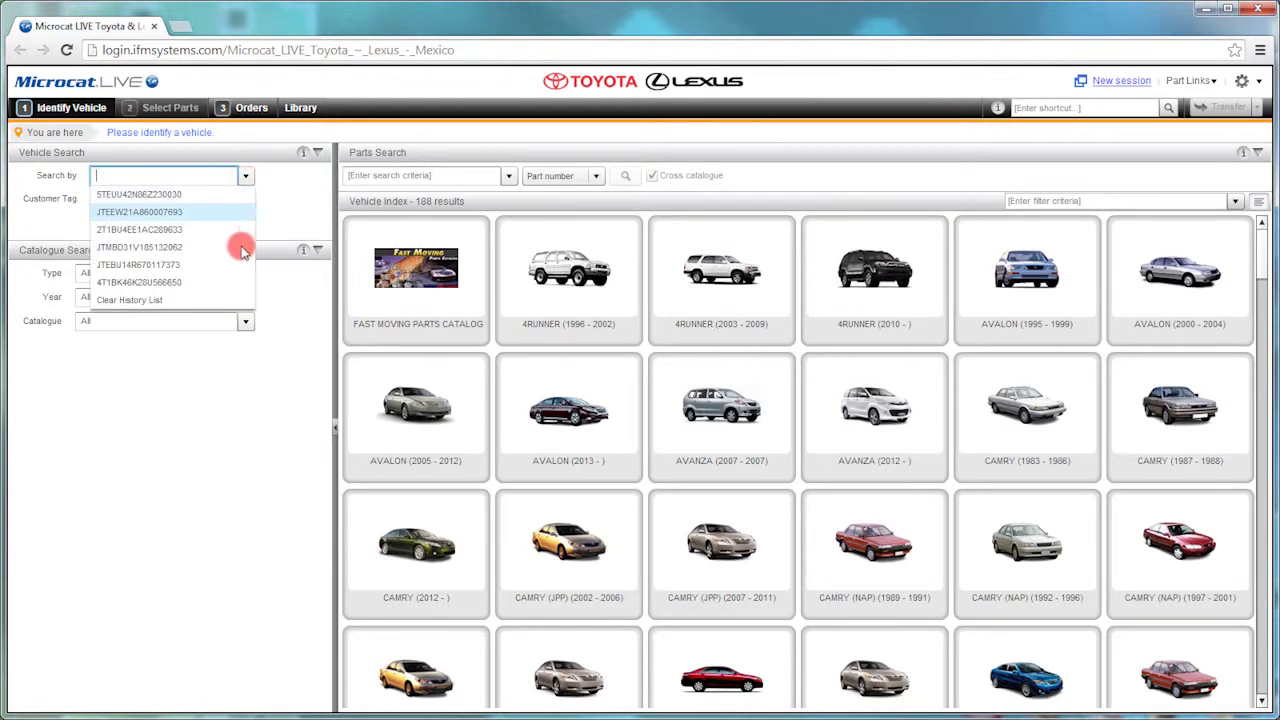
click(185, 196)
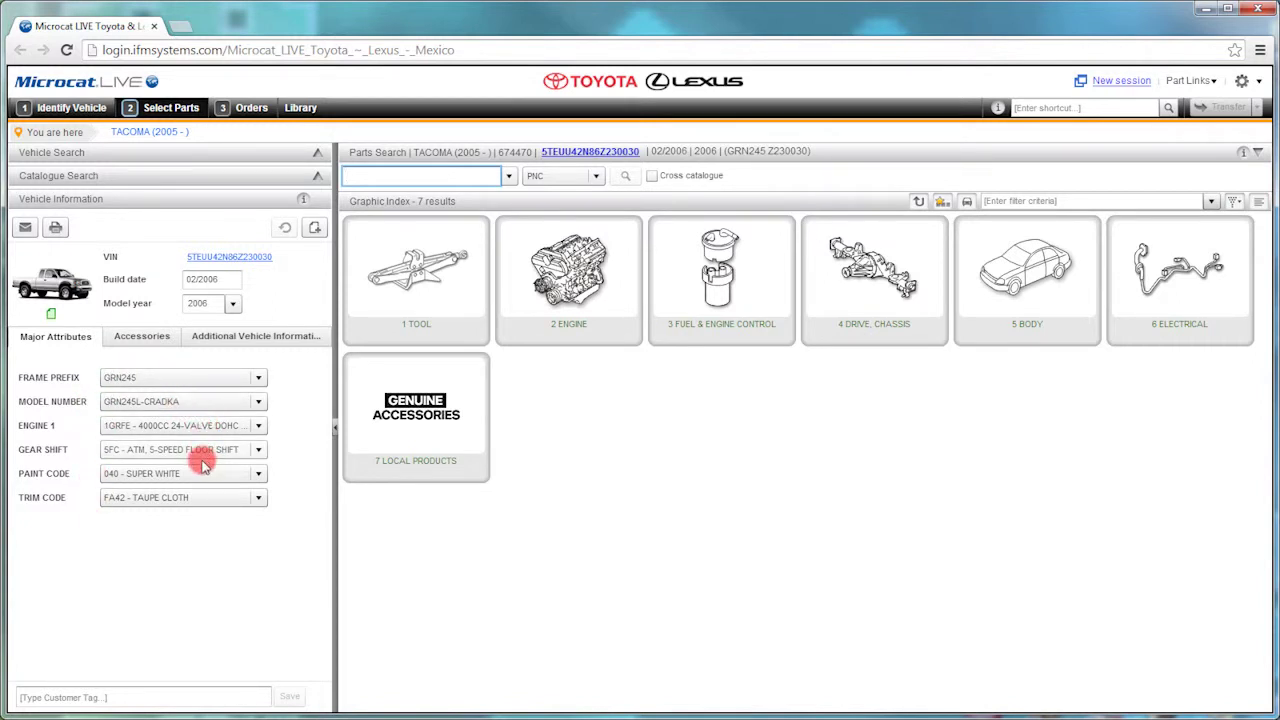
click(127, 340)
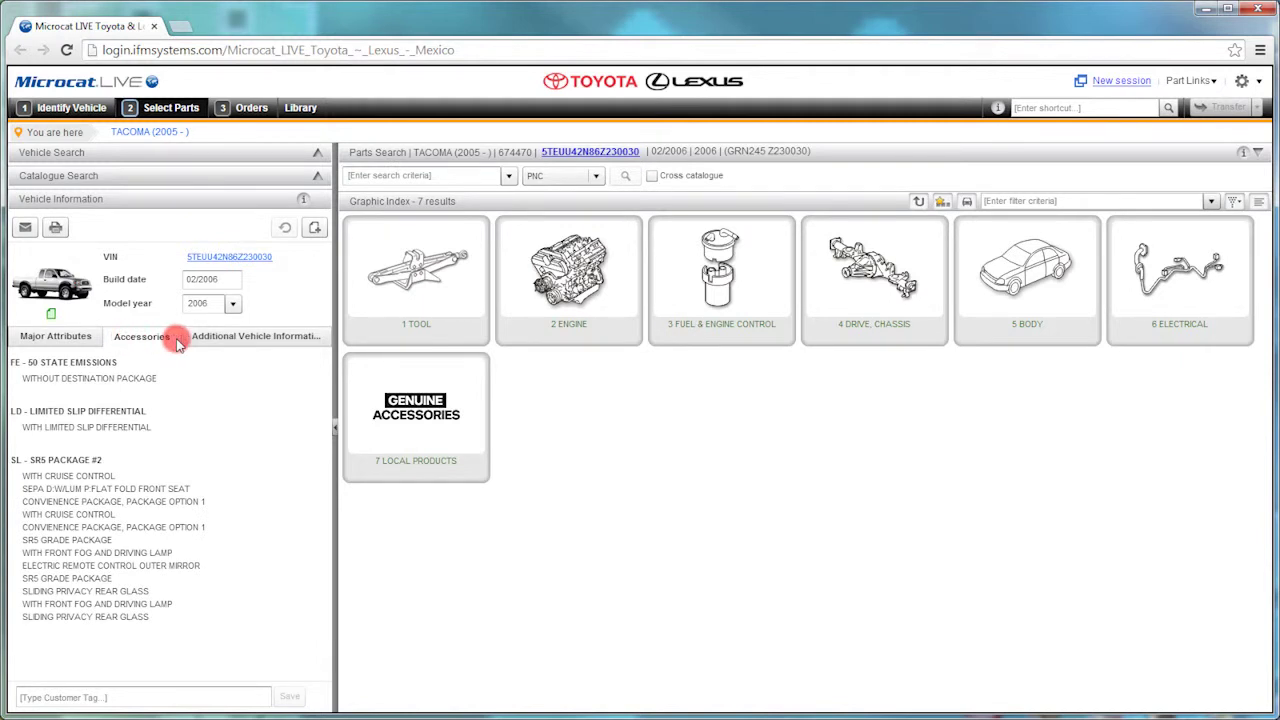
click(216, 338)
text(801 53802 52119 47749 16400 99999)
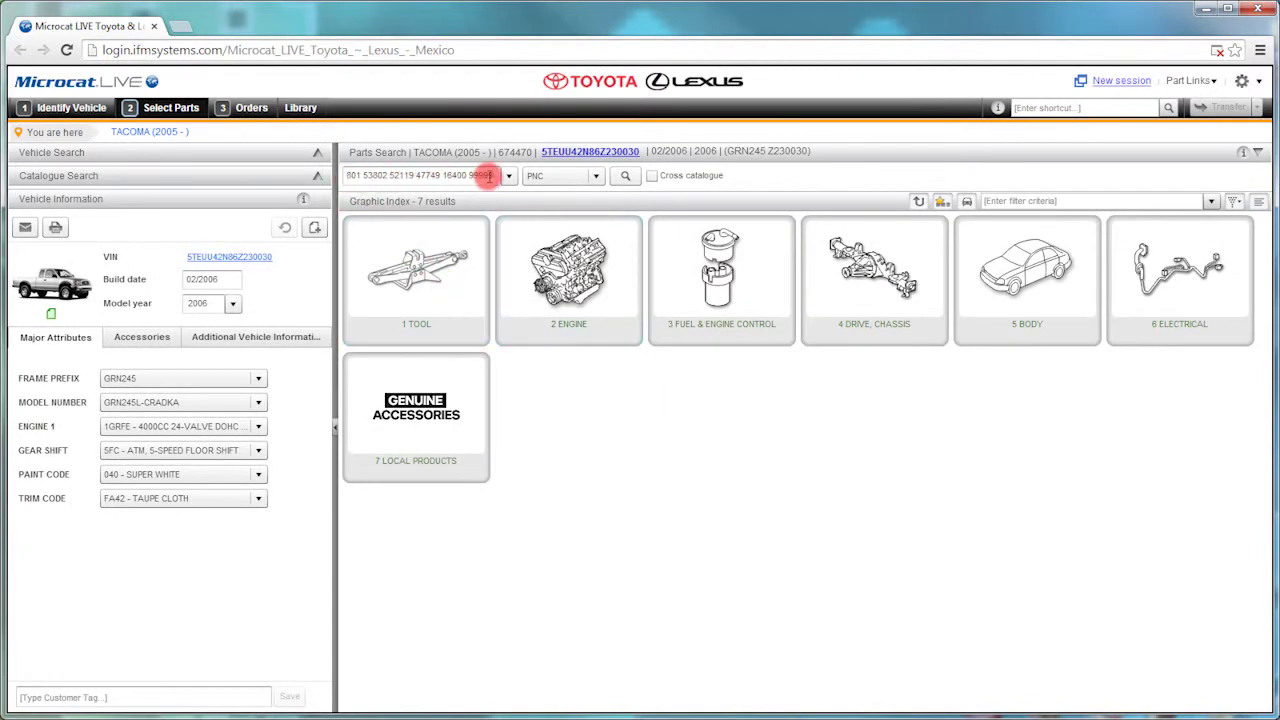
Step: Rerun the earlier PNC list search, giving nine Tacoma parts and no result for 99999
click(498, 175)
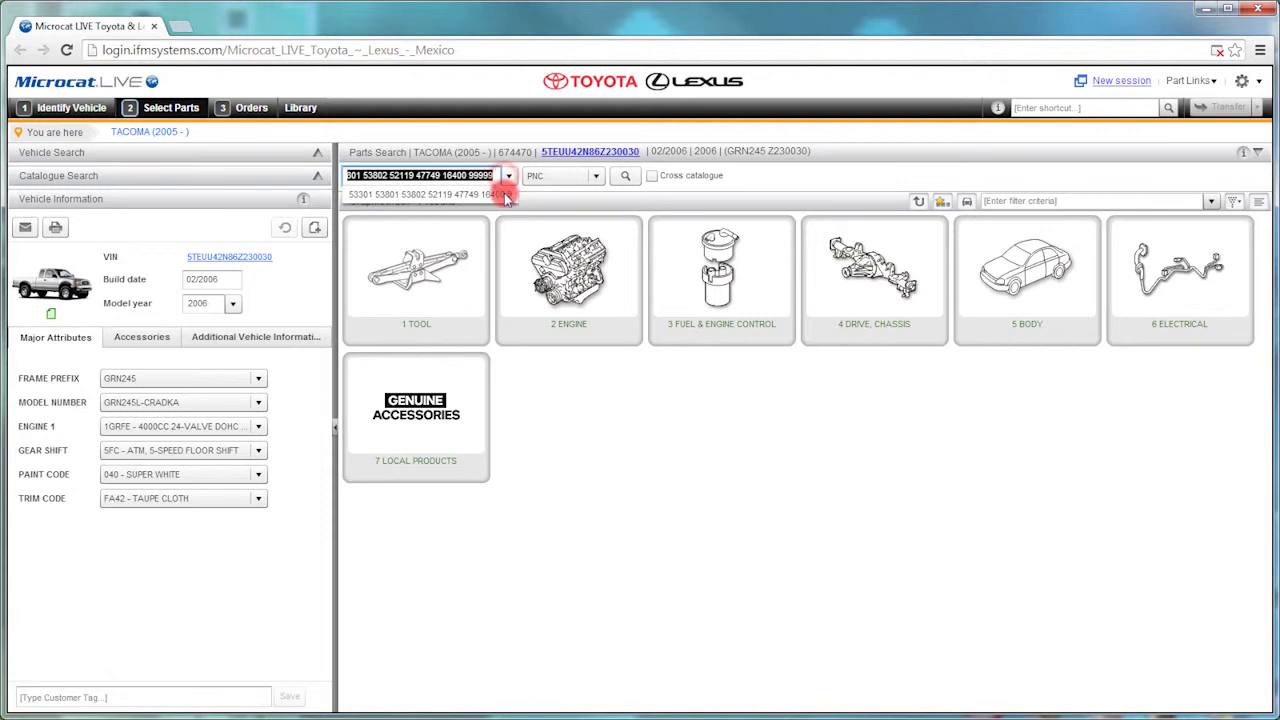
click(628, 176)
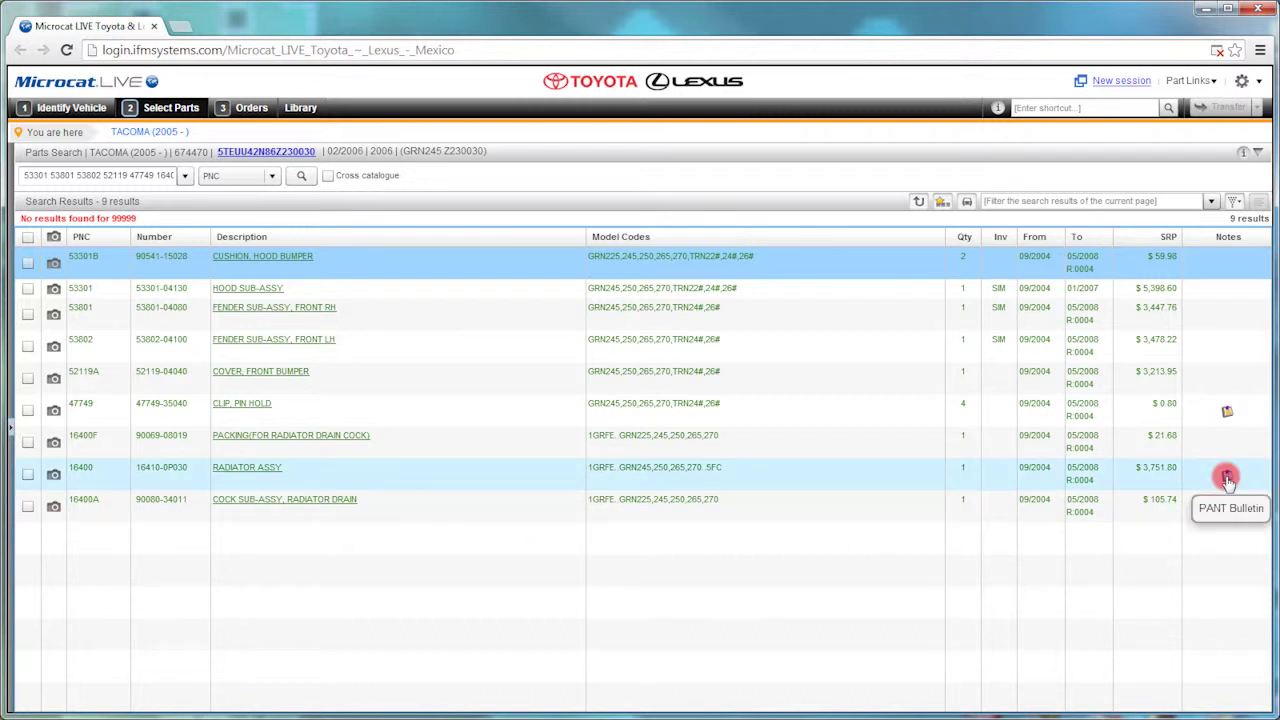
Step: View the radiator's PANT bulletin and the brake-noise TSB on the 47749 pin hold clip
click(1227, 479)
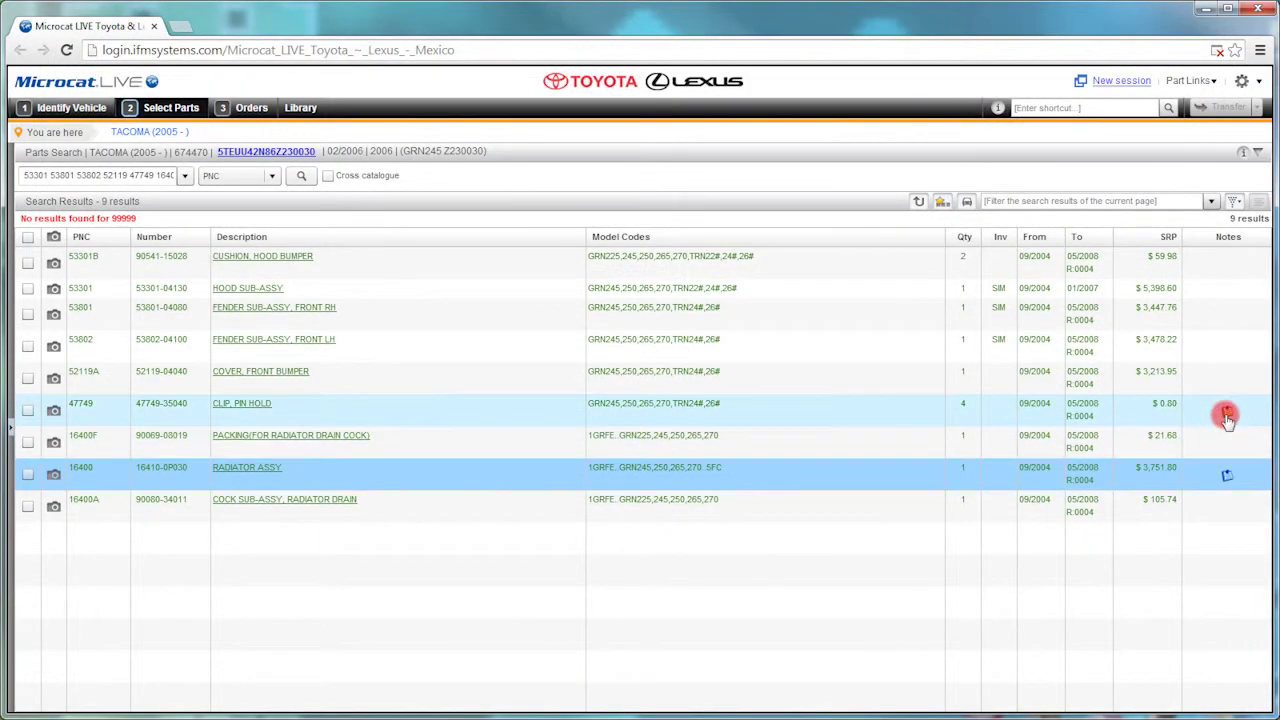
click(1227, 415)
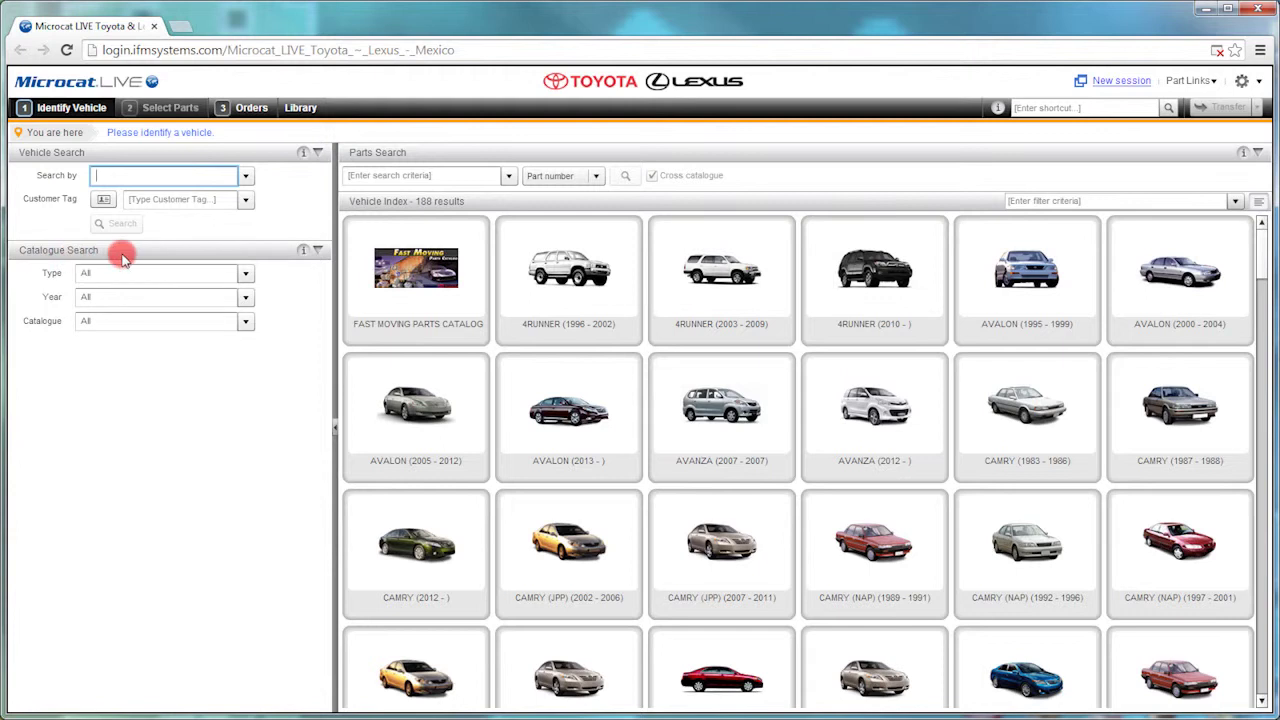
Step: Filter Catalogue Search to Passenger and 2006, then load the CAMRY (JPP) catalogue
click(246, 274)
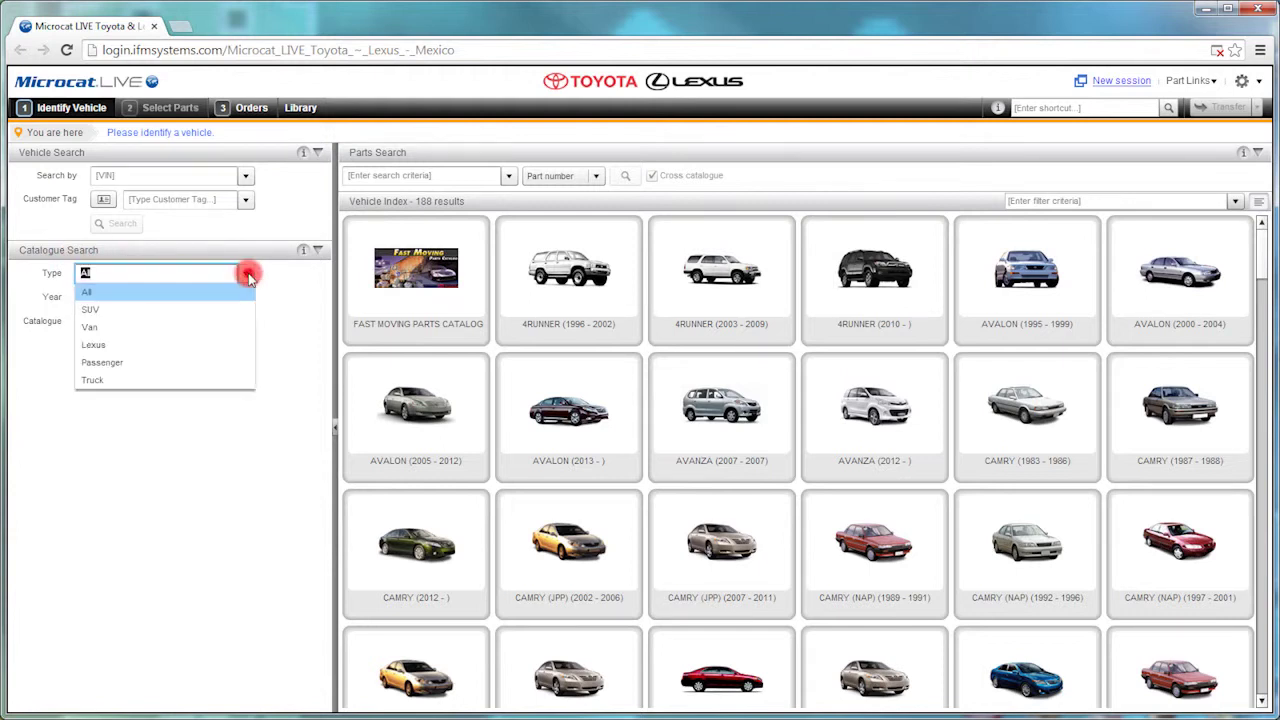
click(222, 362)
click(246, 297)
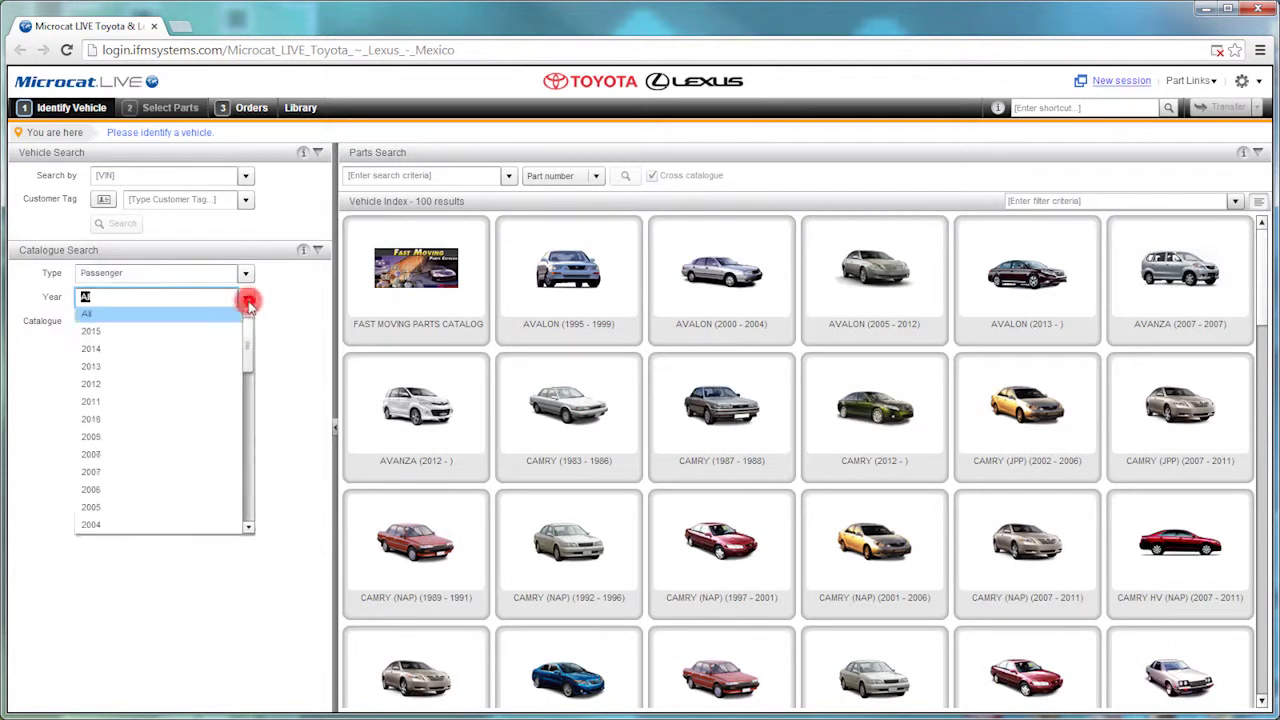
click(175, 485)
click(245, 323)
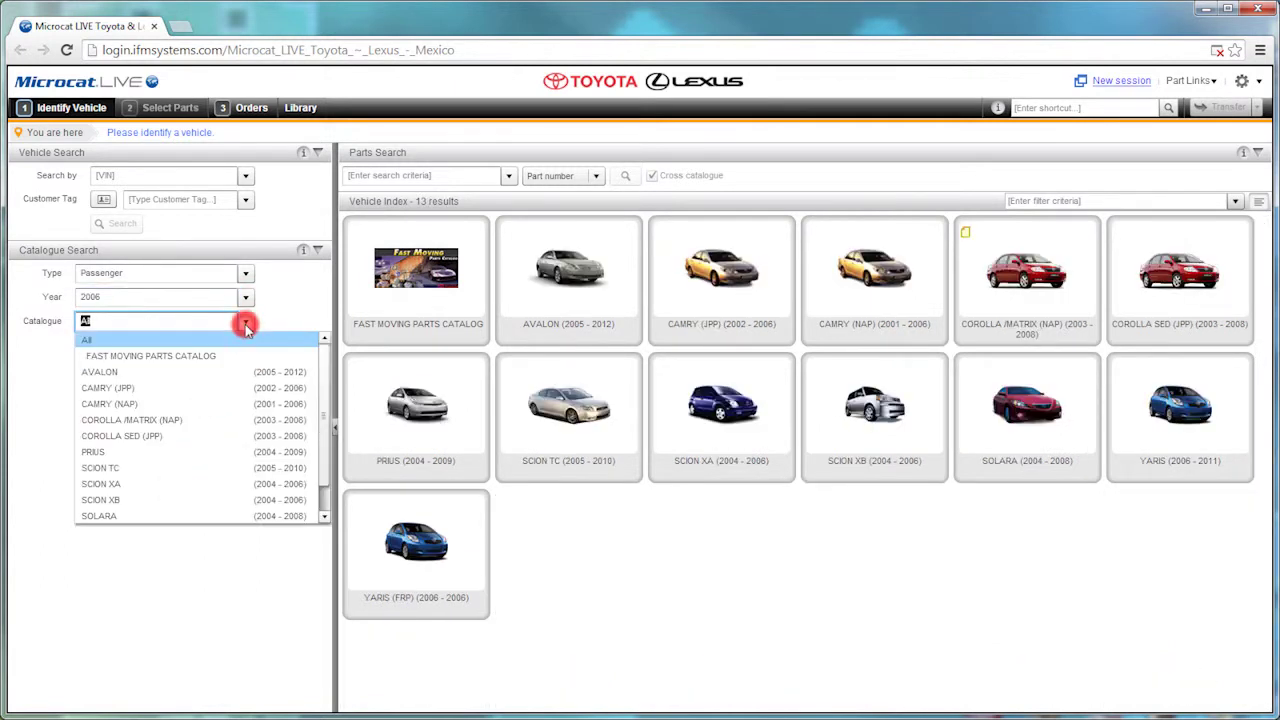
click(232, 389)
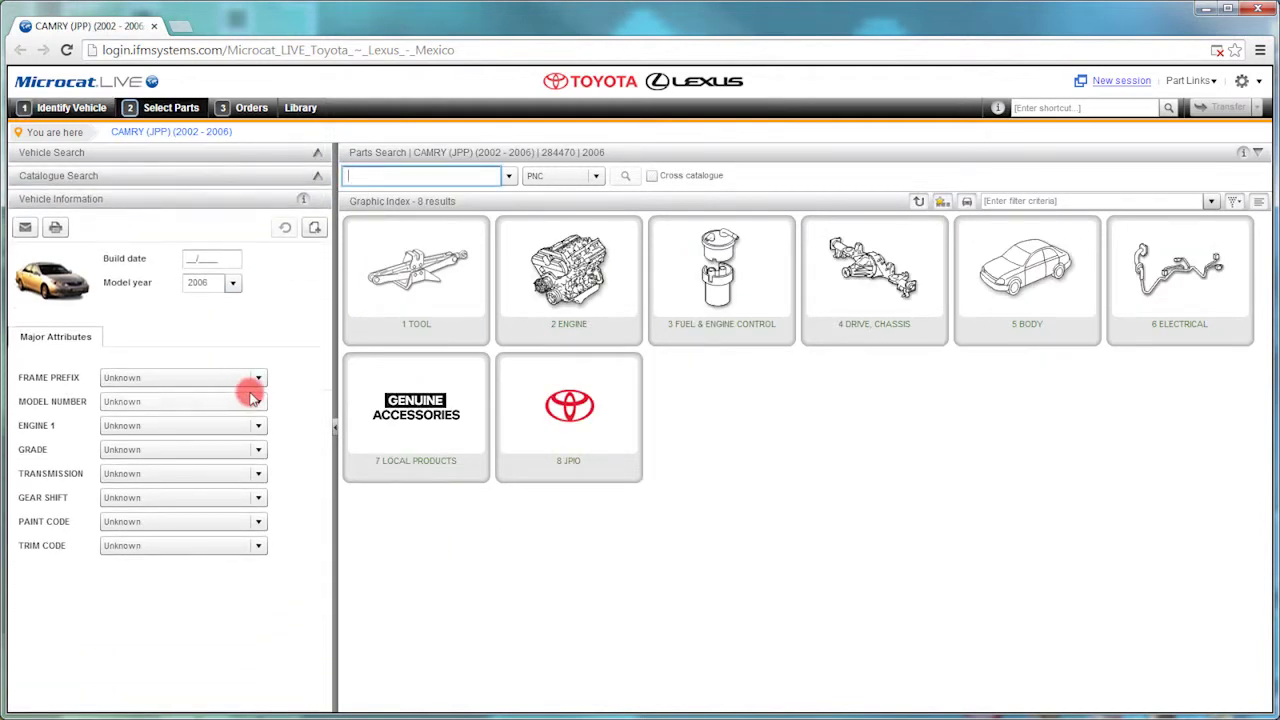
Step: Browse the Camry's Model Number, Frame Prefix and Transmission choices
click(257, 402)
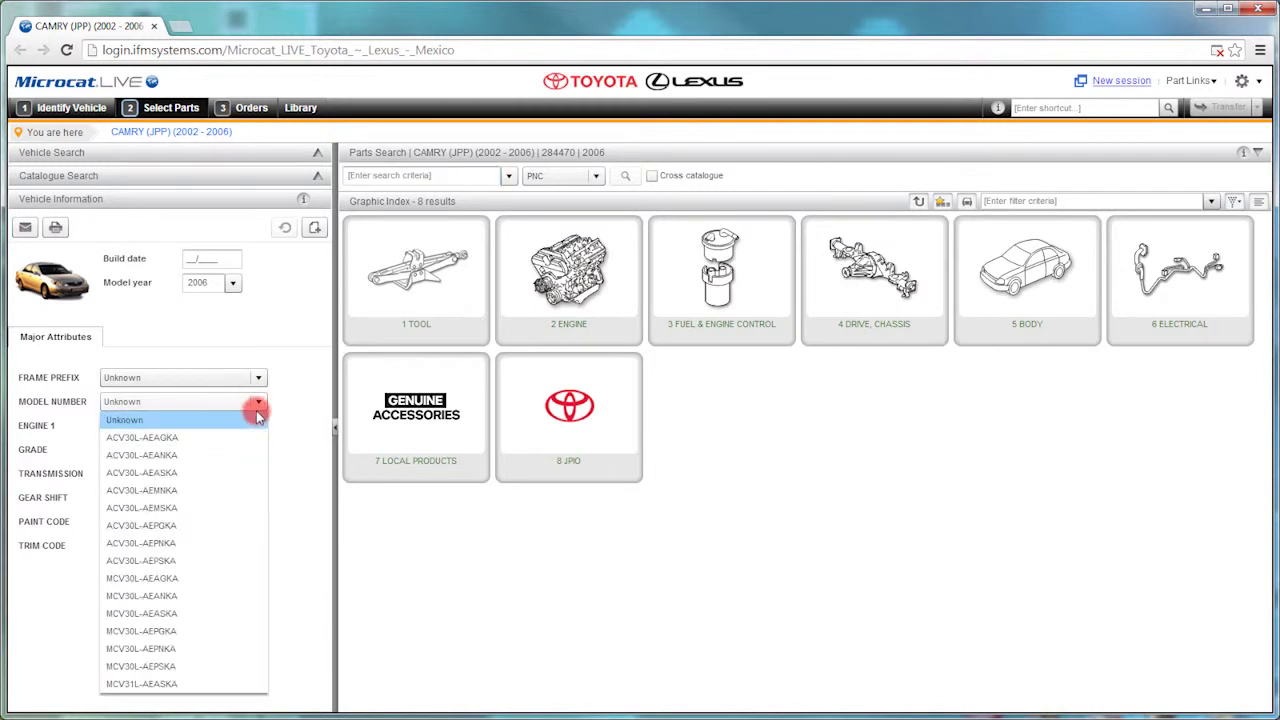
click(258, 379)
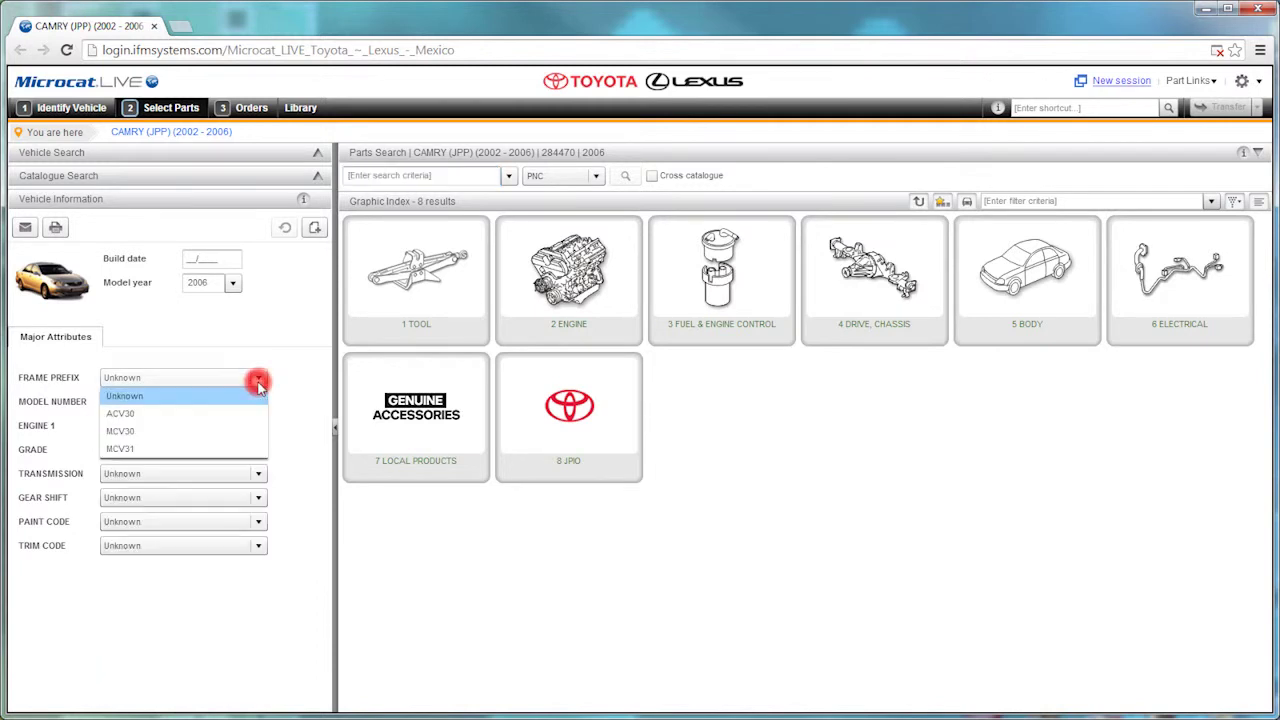
click(258, 474)
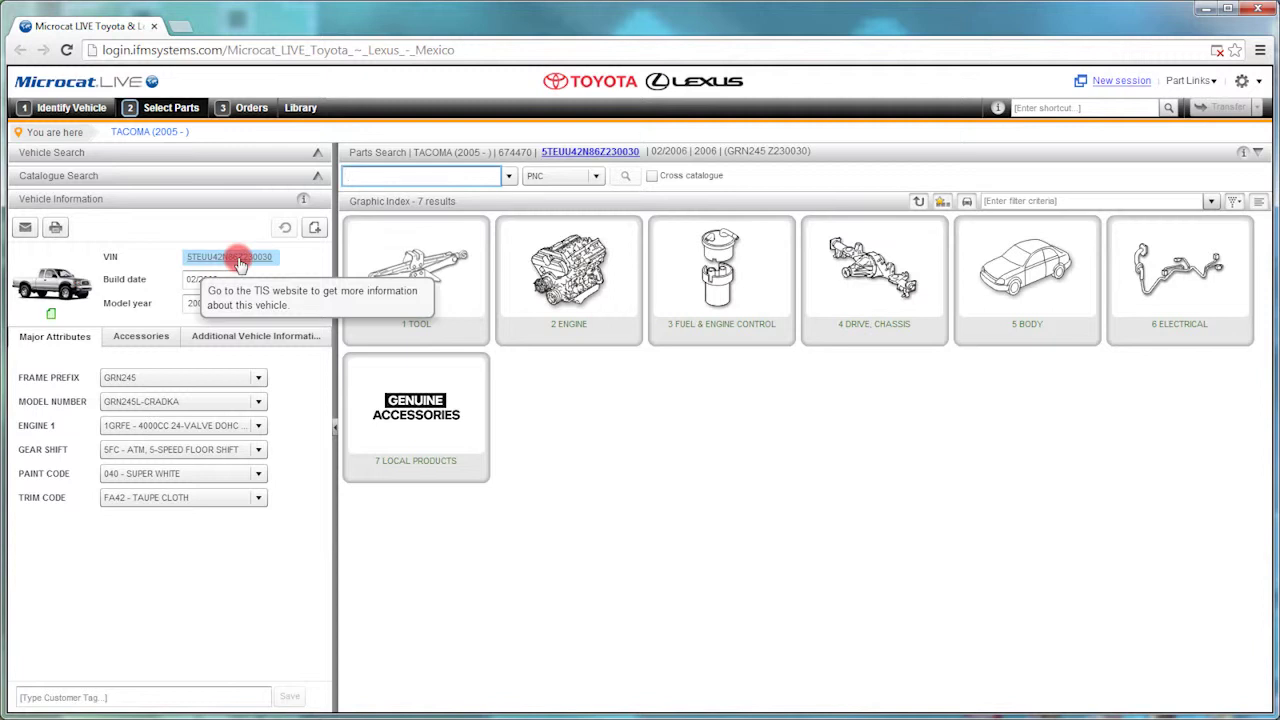
Step: Go through Part Links to MATRIX (2009 -) > 5 BODY > 53.02 HOOD & FRONT FENDER
click(1212, 86)
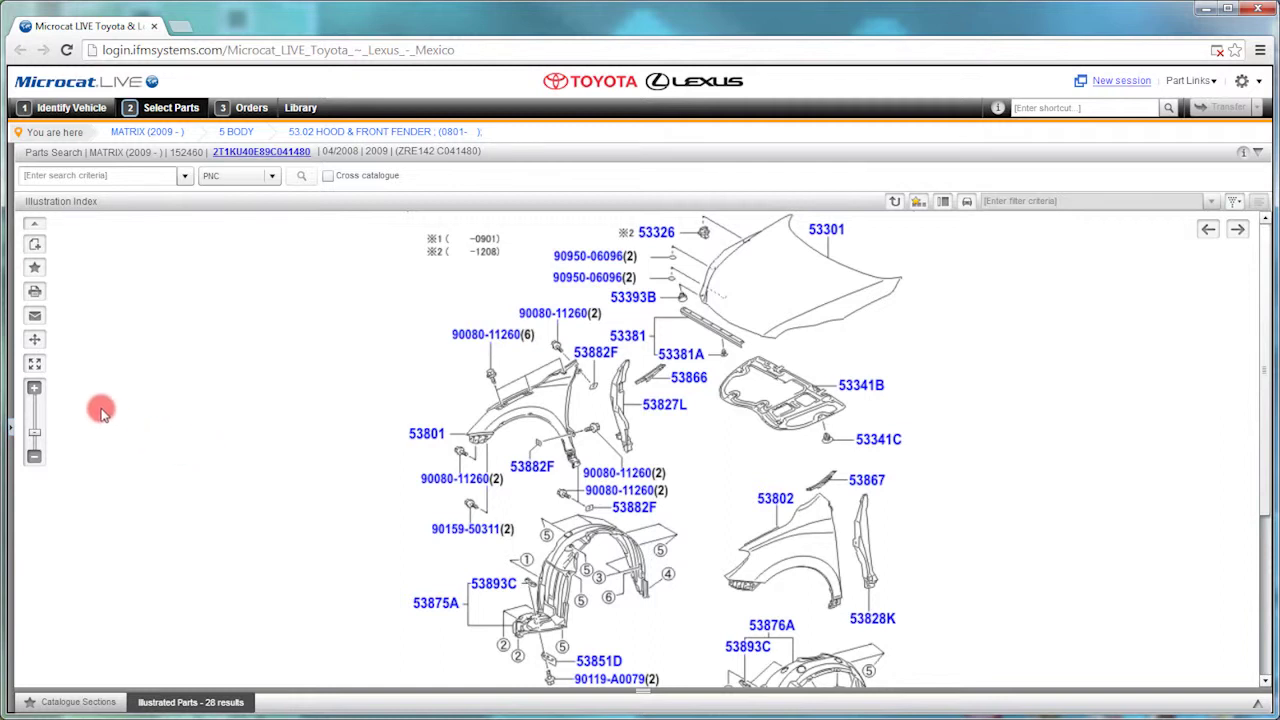
Step: Zoom out and fit the entire Matrix hood and fender diagram to the window
click(34, 432)
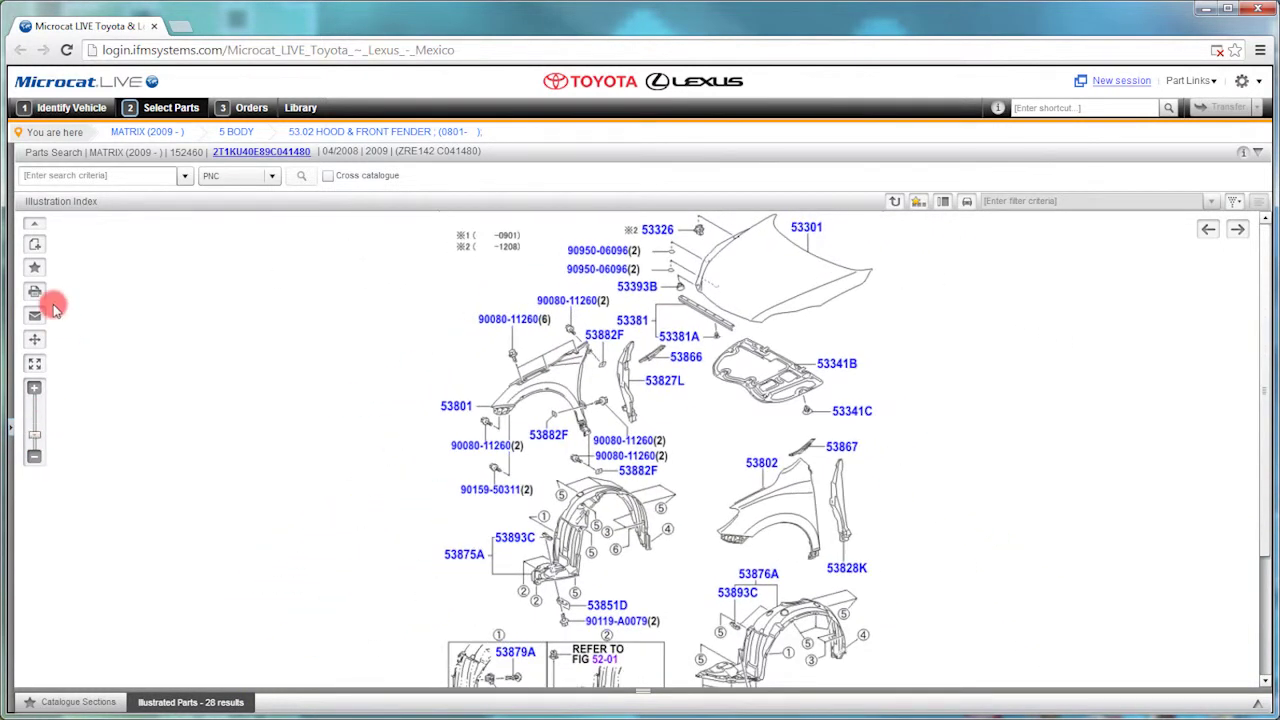
click(37, 363)
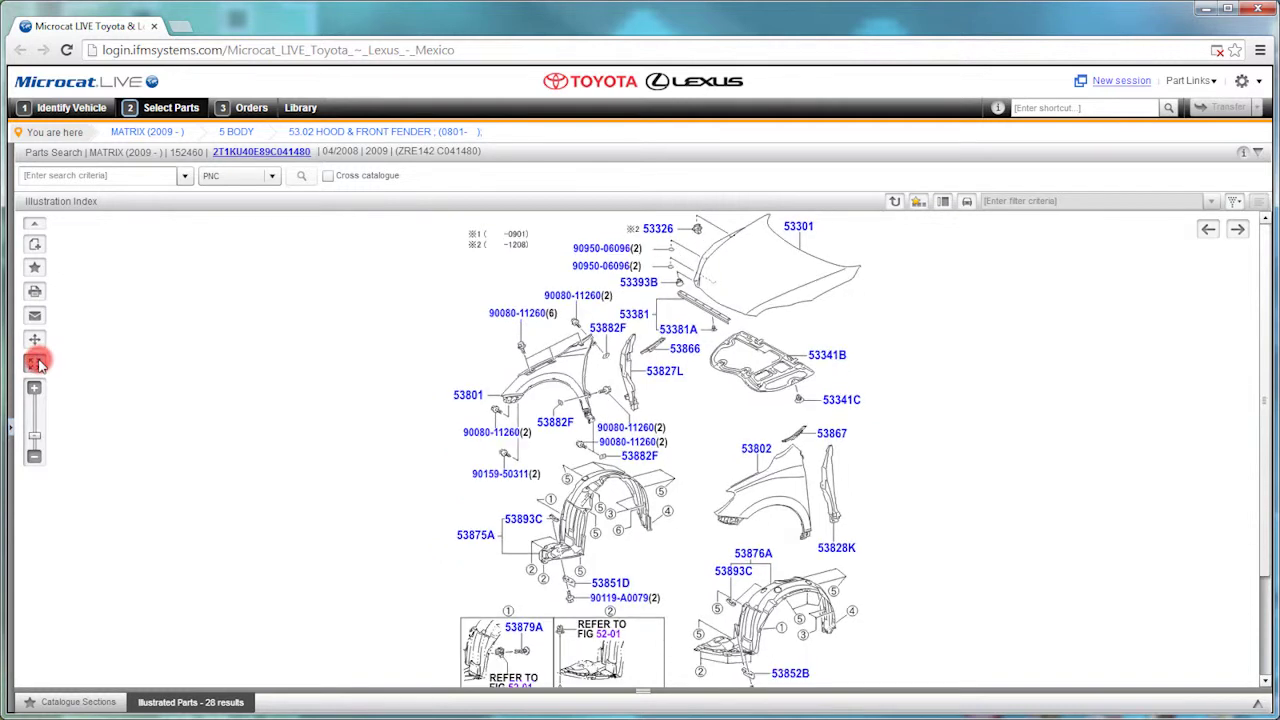
Step: Open the illustration print dialog with Include Parts List ticked, then try Email
click(36, 293)
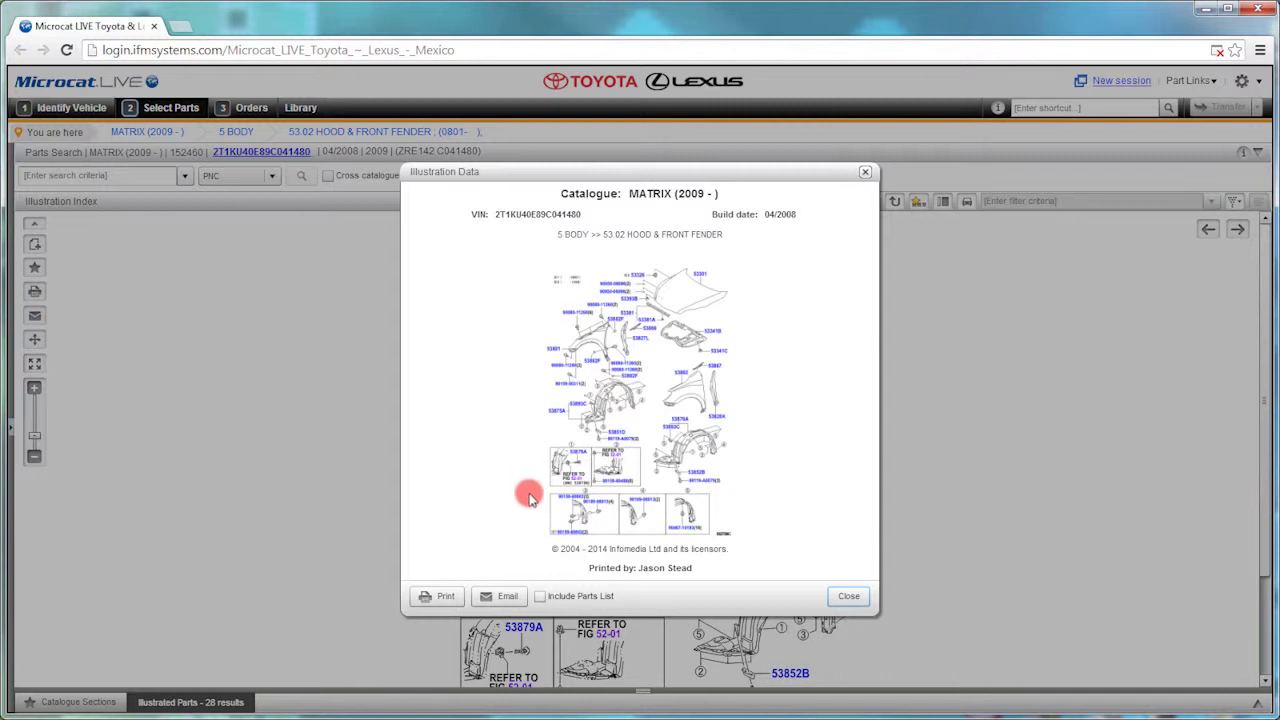
click(540, 596)
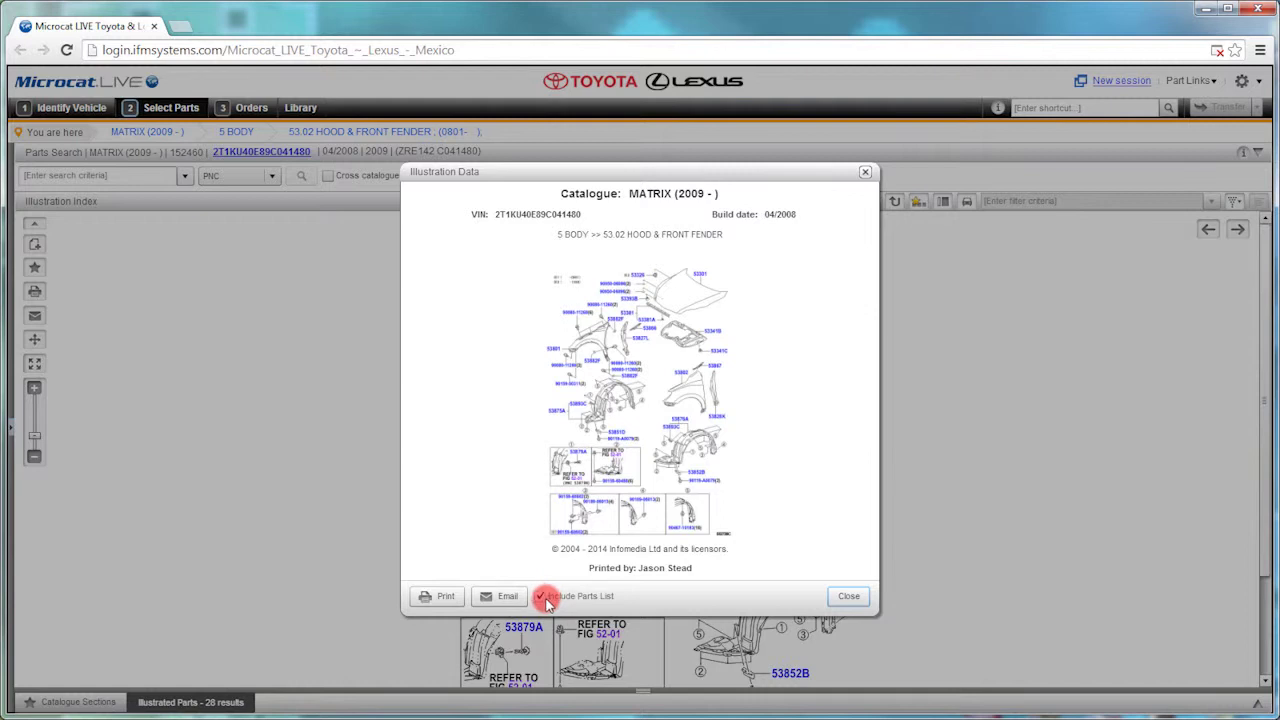
click(490, 600)
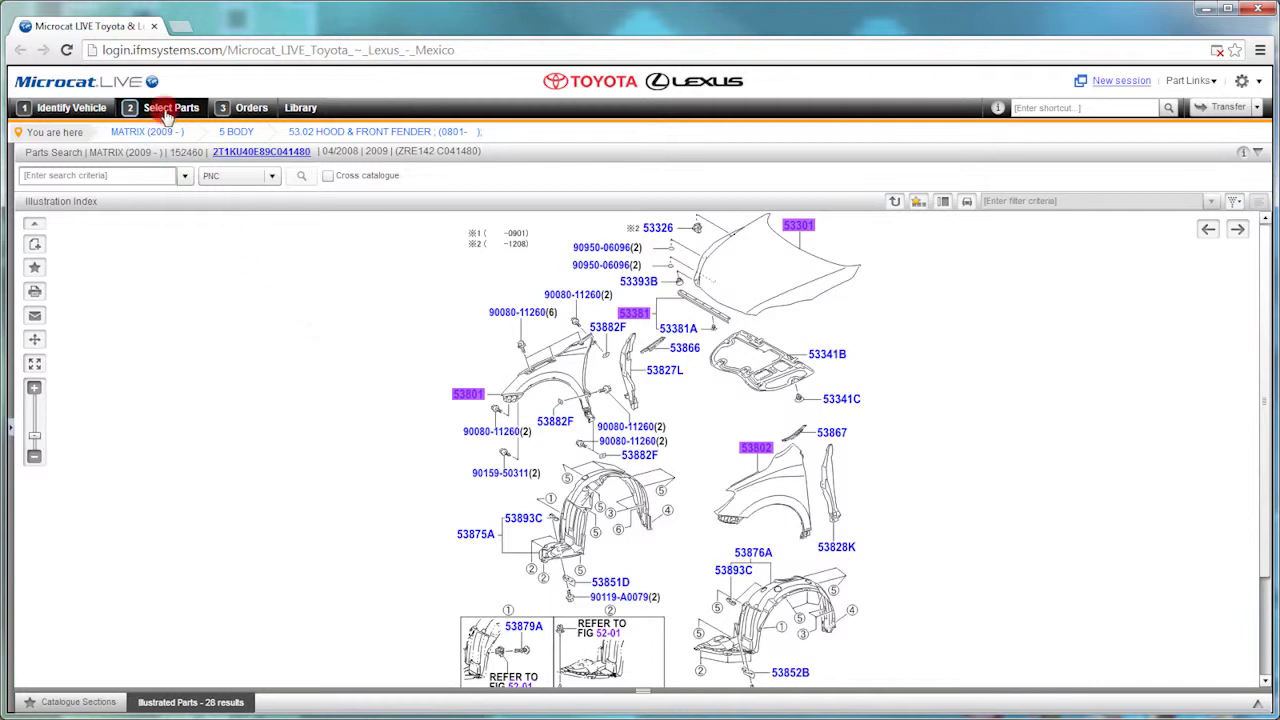
Step: Show the $13,452.43 Matrix draft order with its Transfer to DMS and price-level options
click(232, 113)
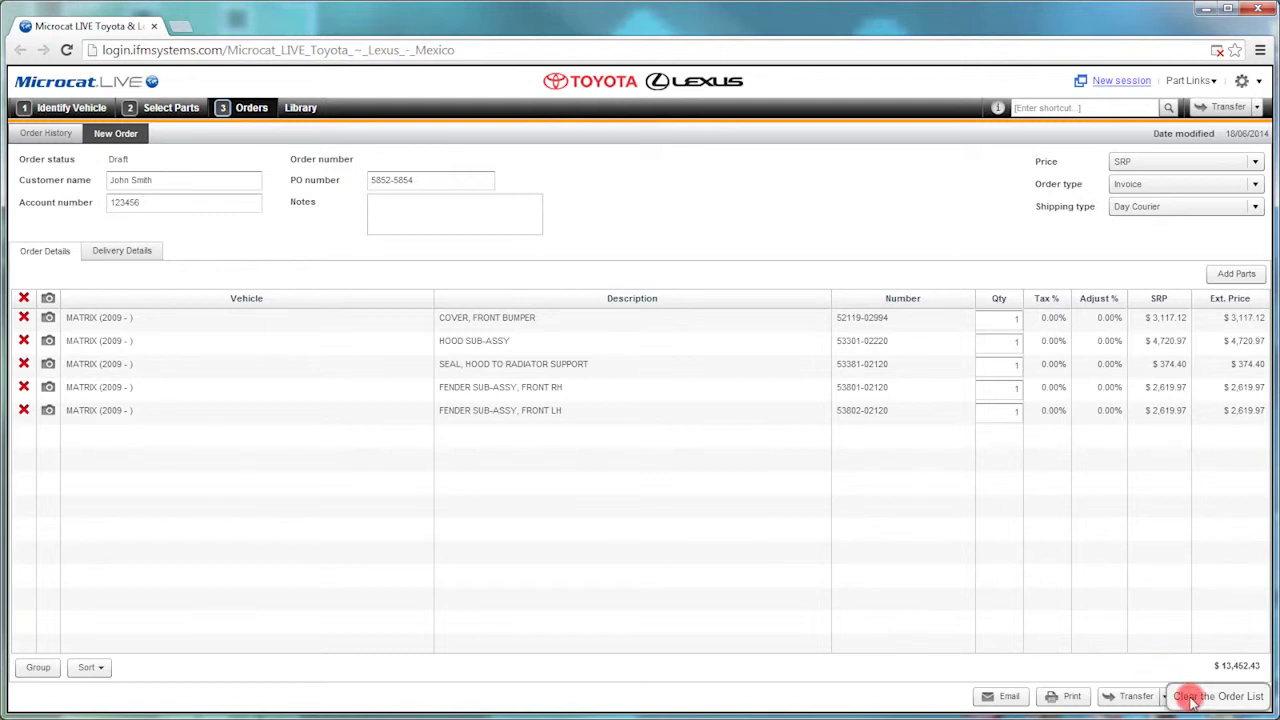
click(1166, 697)
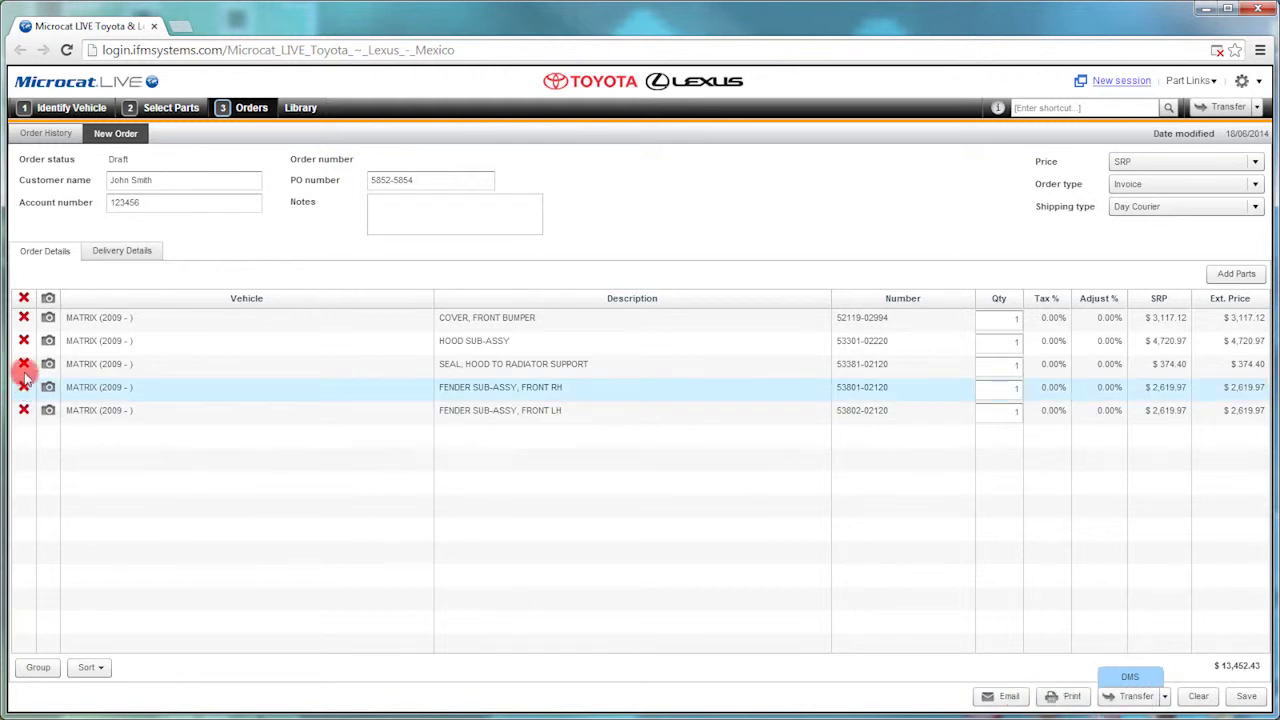
click(1254, 161)
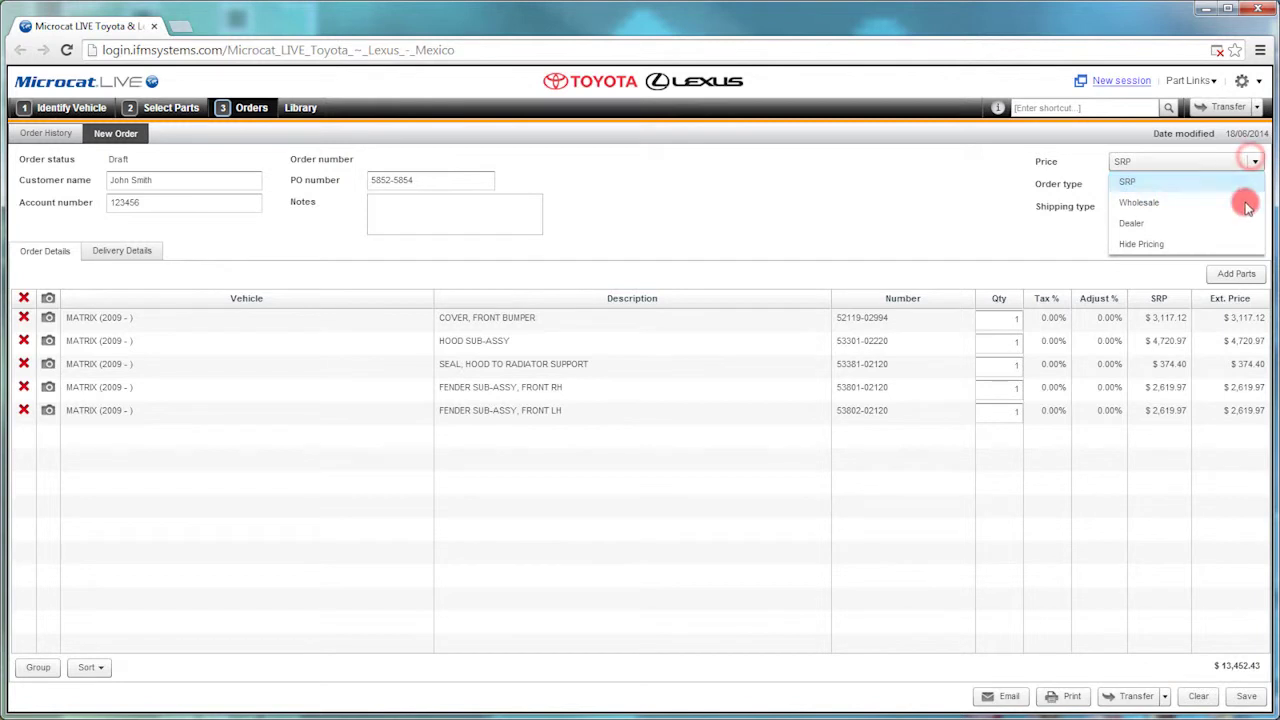
click(1236, 274)
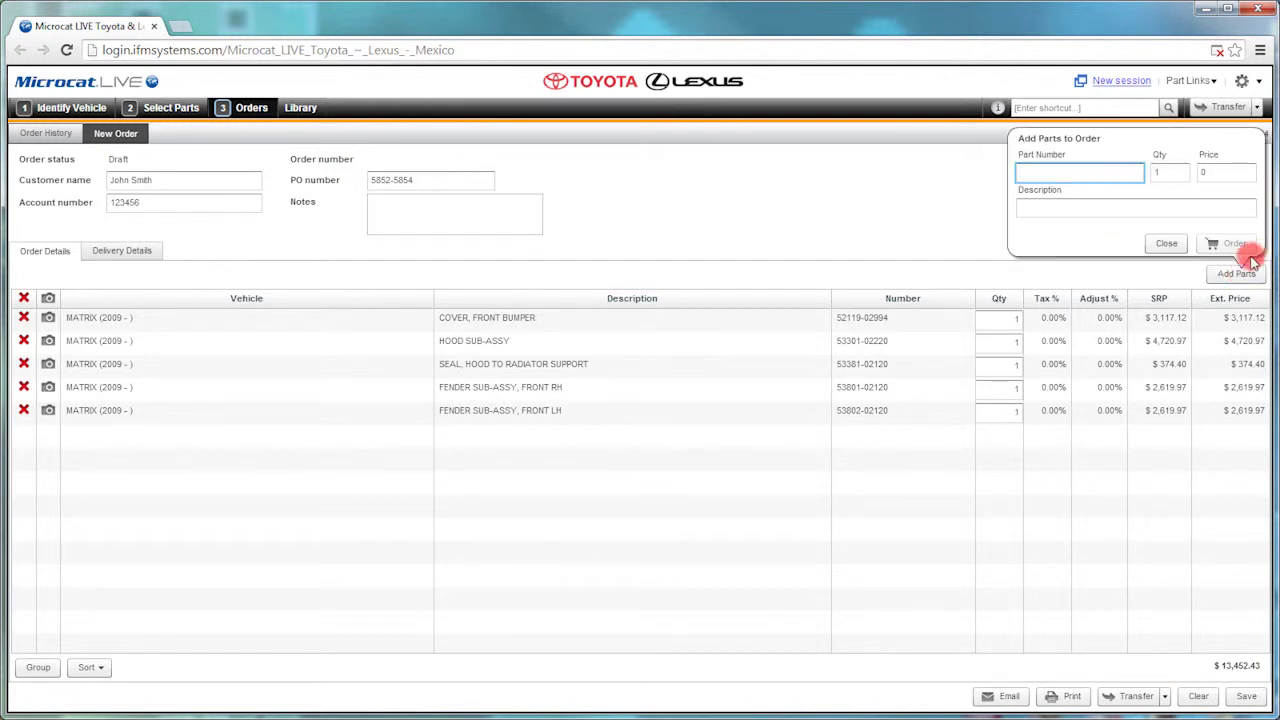
click(1160, 245)
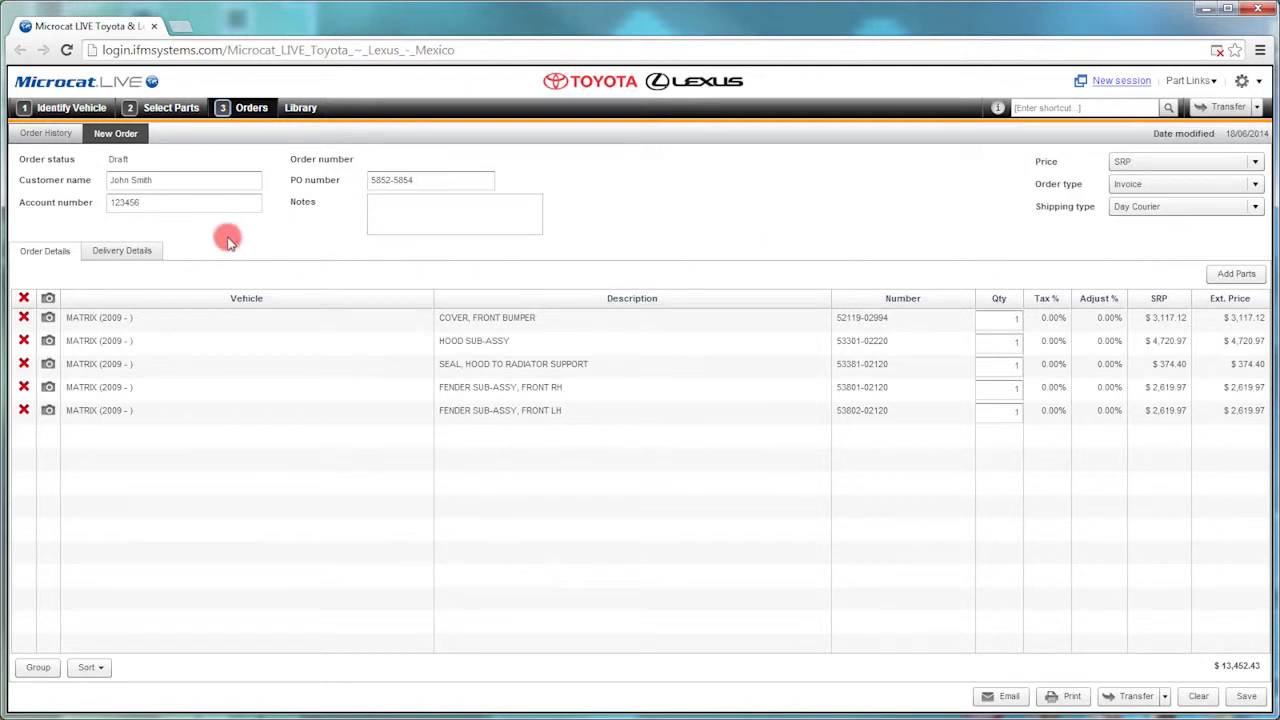
click(115, 251)
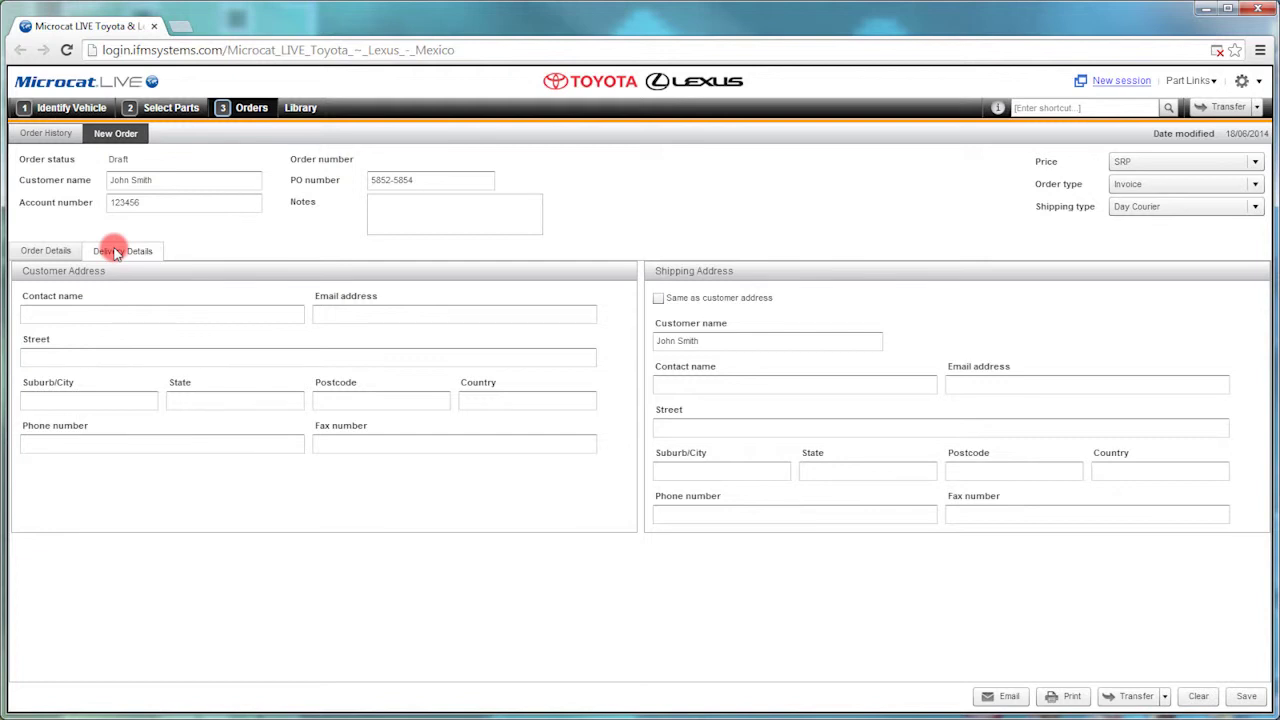
click(60, 251)
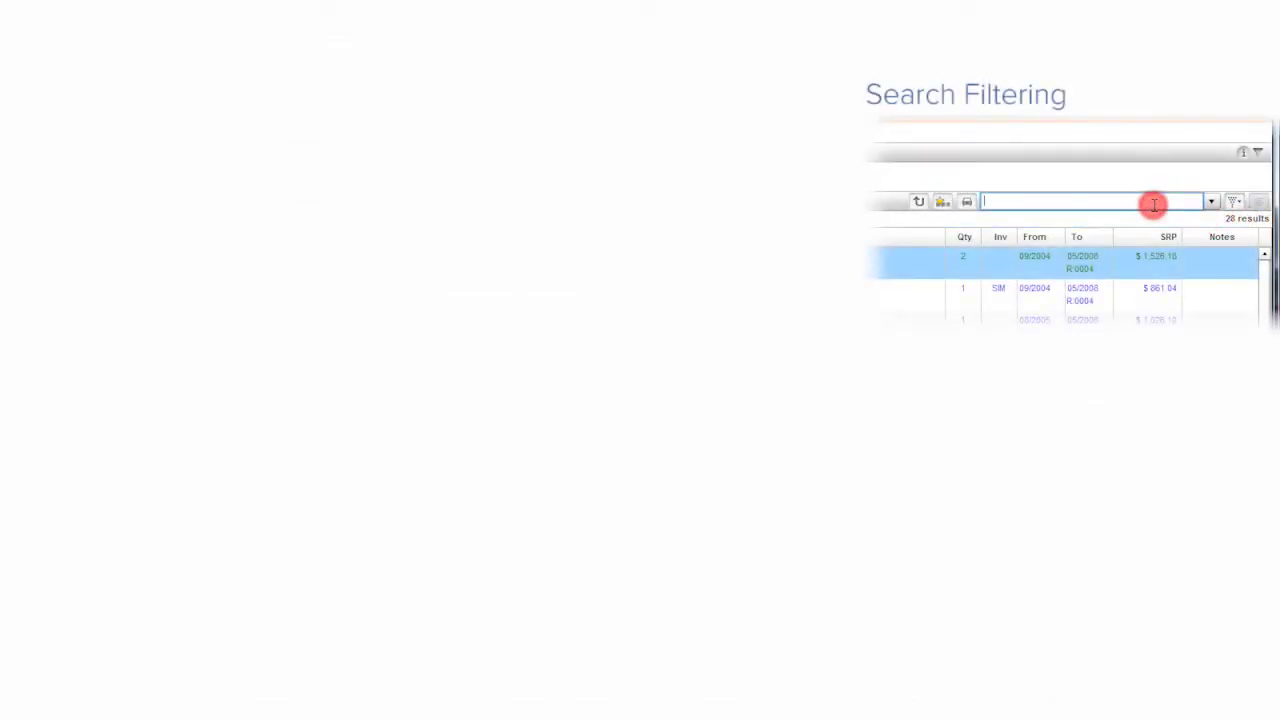
Step: Filter the 28 search results with 'water', narrowing them to one part
text(water)
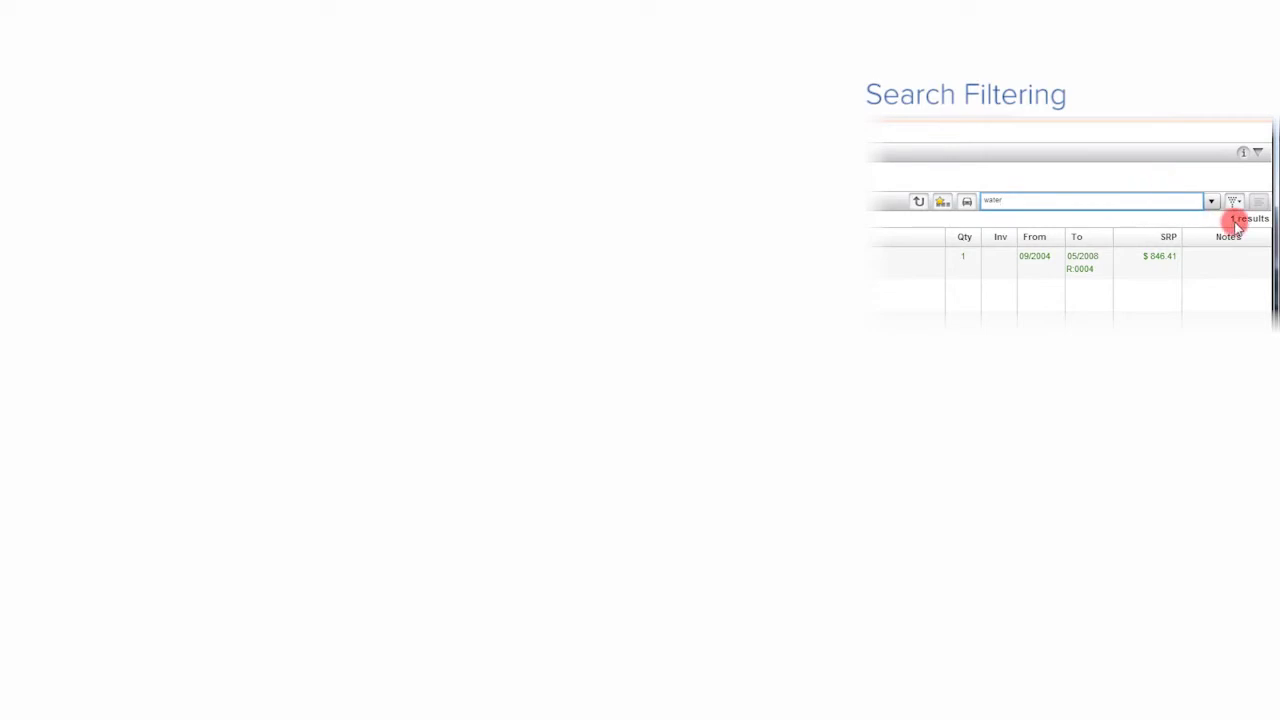